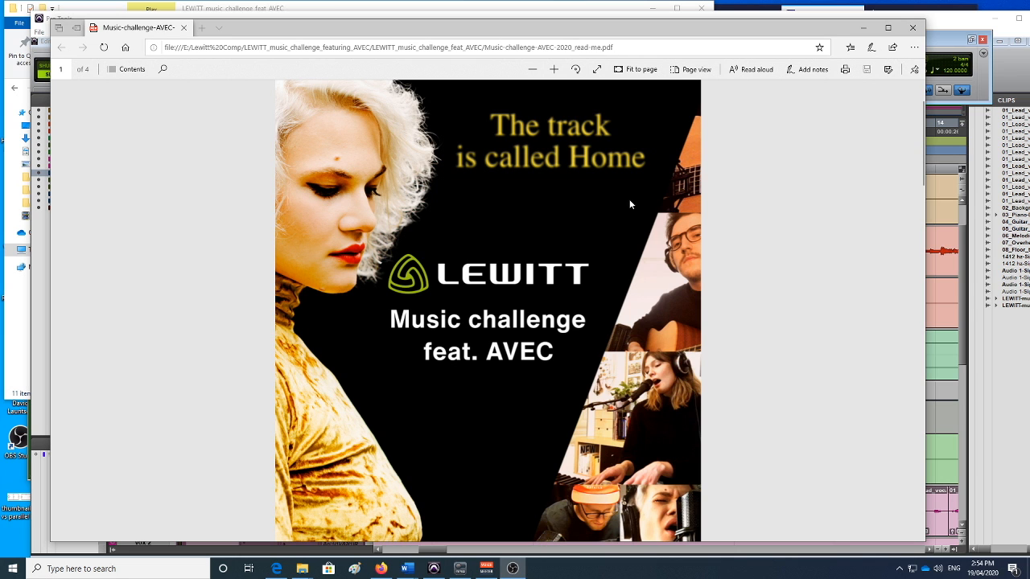
# - Switch to Pro Tools, play the Pn piano phrase from just before its start, and highlight its decaying tail from bar 10
pyautogui.click(434, 568)
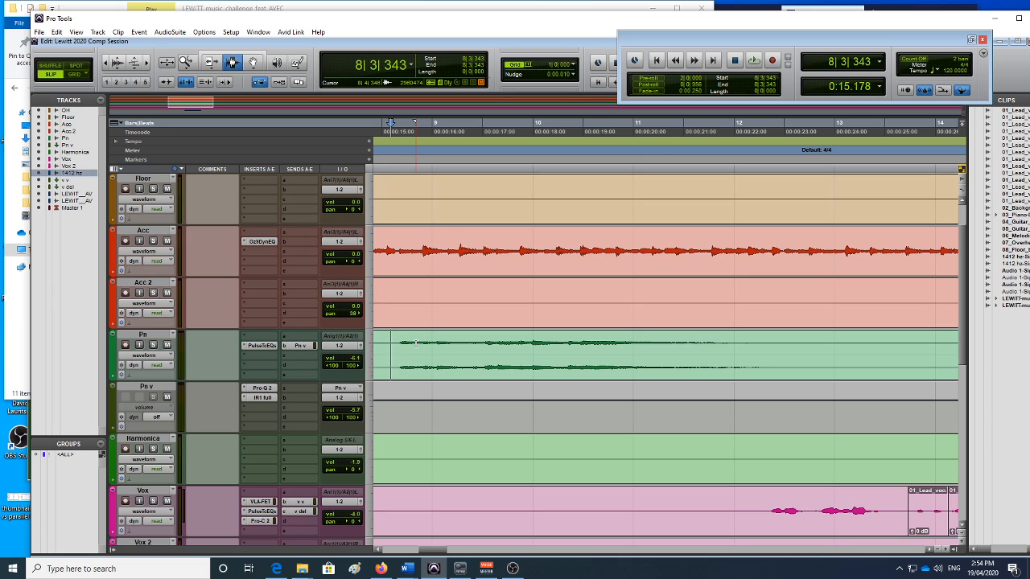
pyautogui.moveTo(392, 340); pyautogui.dragTo(829, 339)
pyautogui.click(391, 347)
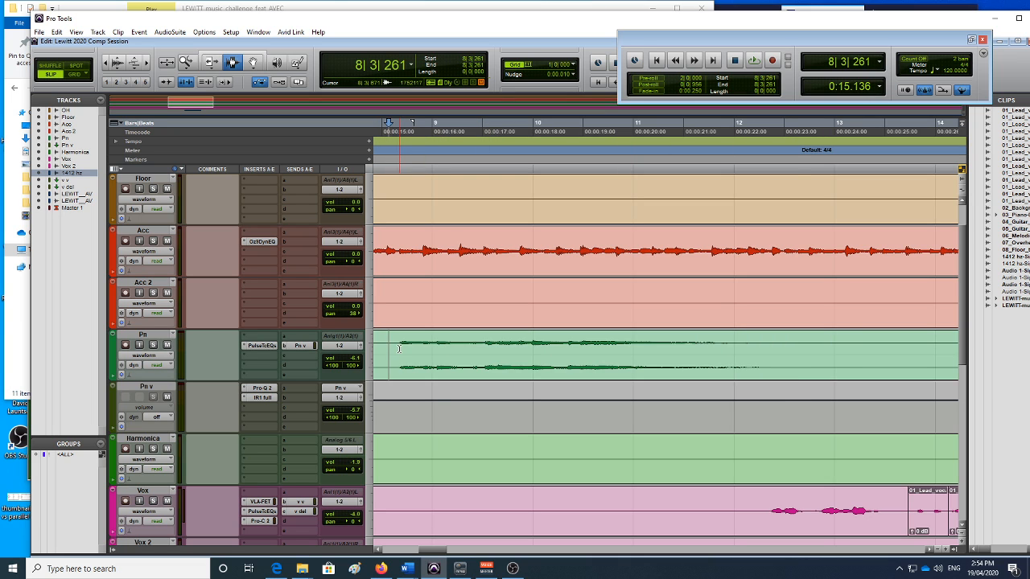
pyautogui.press('space')
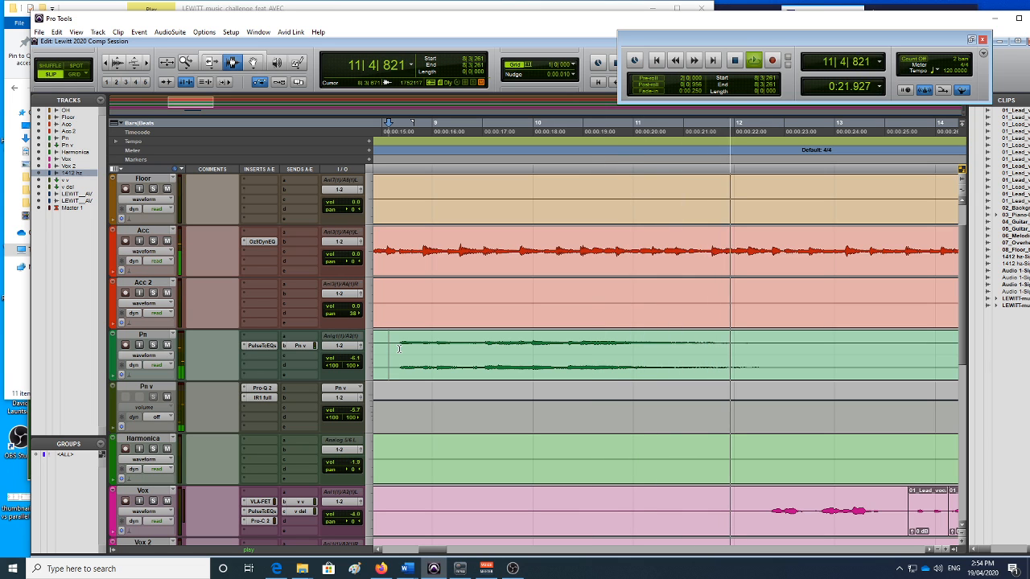
pyautogui.press('space')
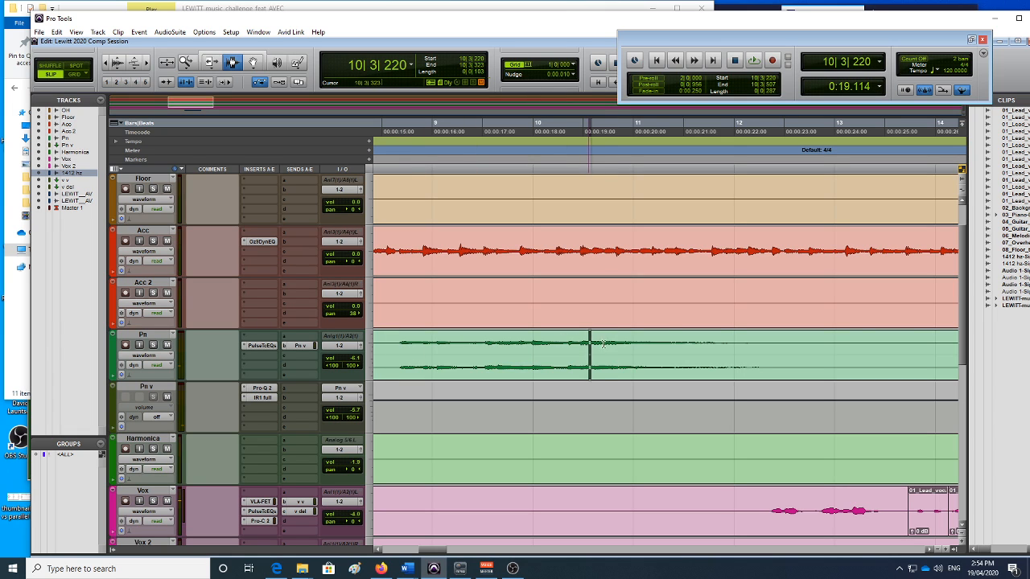
pyautogui.moveTo(588, 346); pyautogui.dragTo(736, 344)
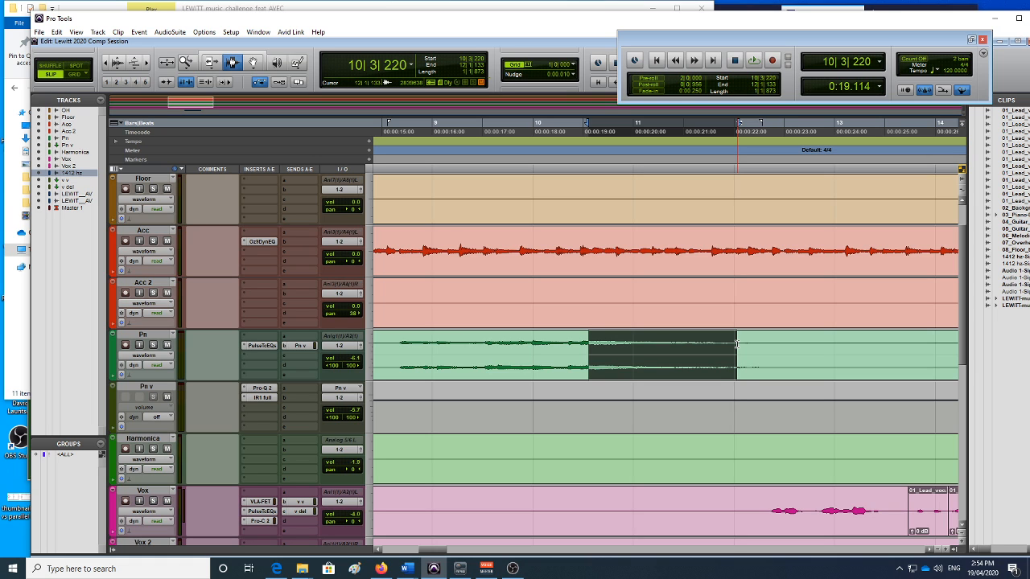
pyautogui.click(630, 344)
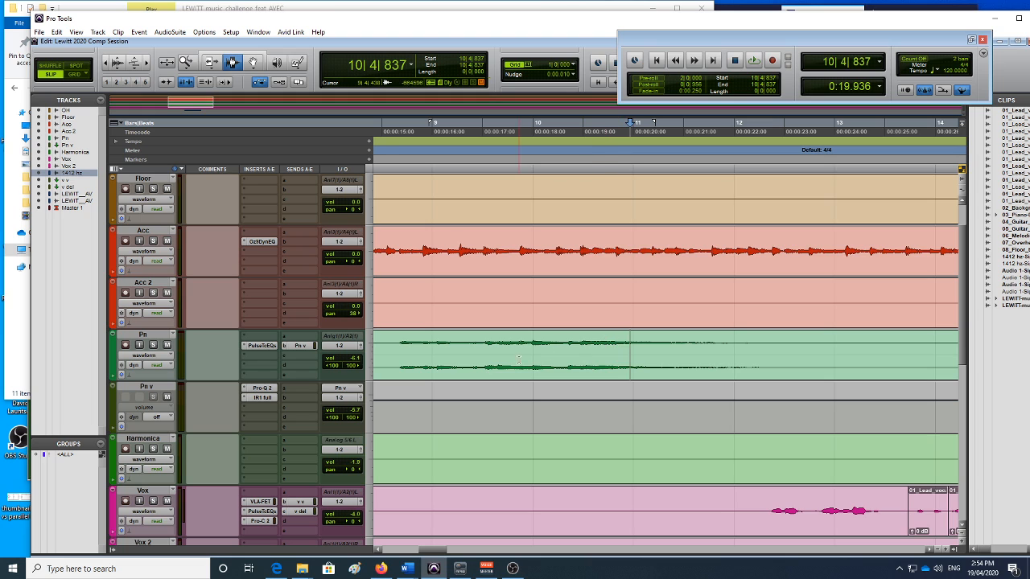
# - Review the Pn v reverb track's IR1 full and Pro-Q 2 inserts, closing each plug-in window after viewing
pyautogui.click(151, 336)
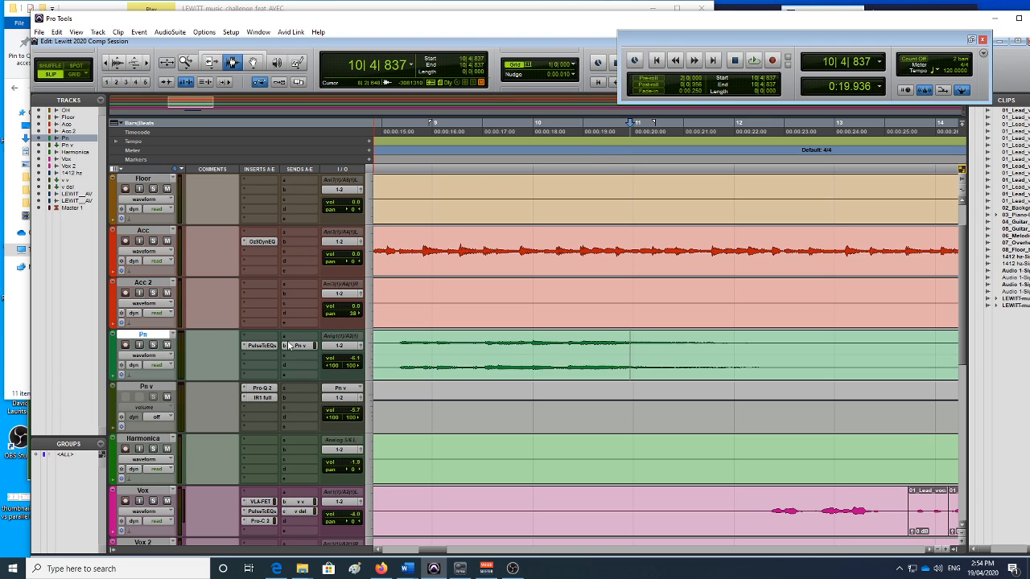
pyautogui.click(153, 388)
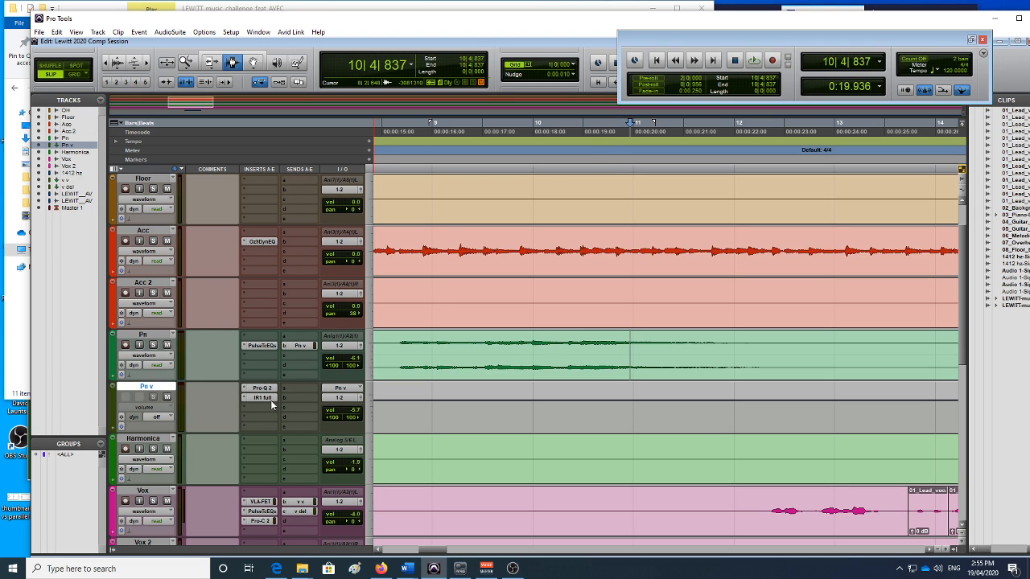
pyautogui.click(261, 398)
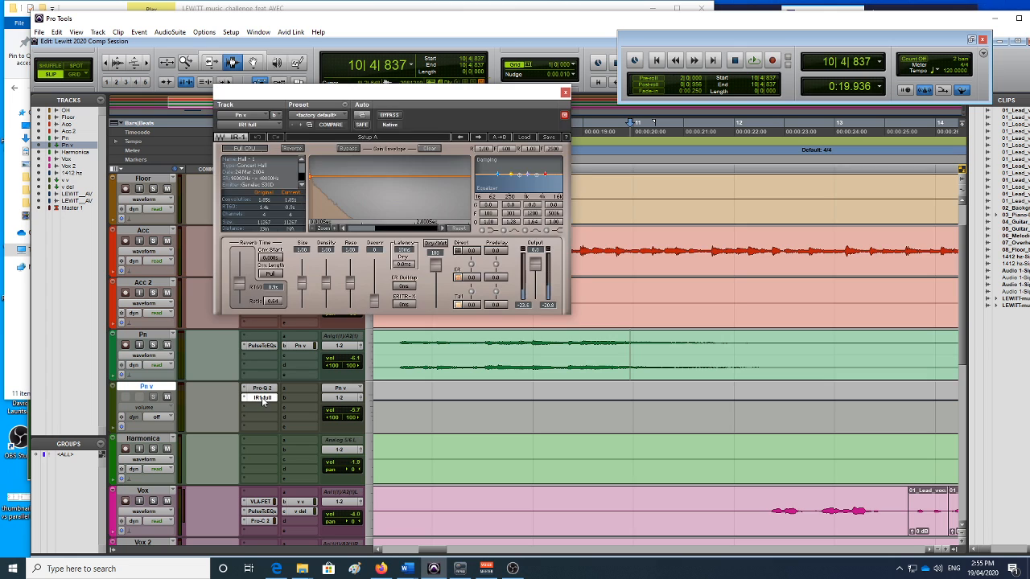
pyautogui.click(566, 94)
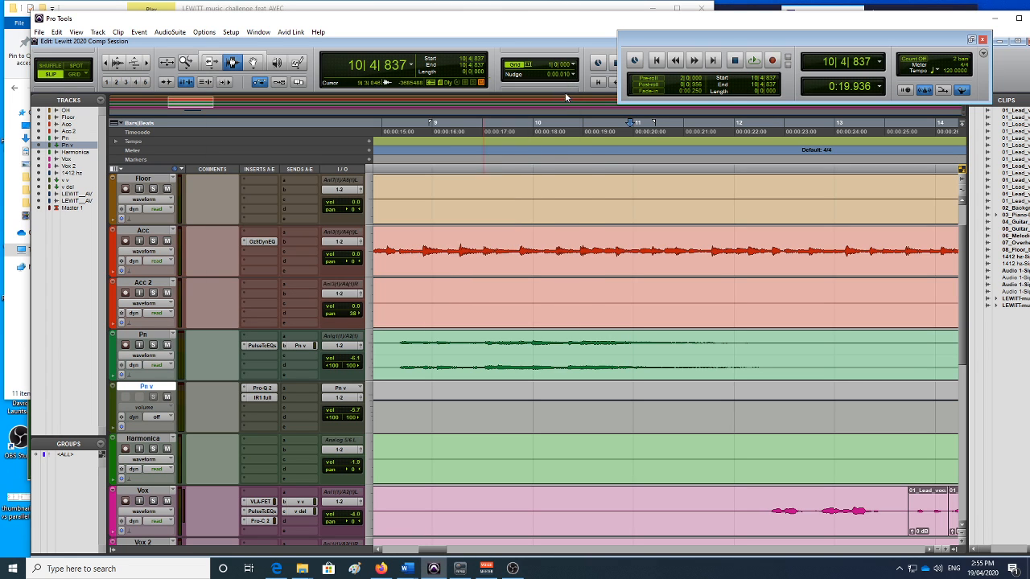
pyautogui.click(262, 388)
pyautogui.click(665, 94)
# - Set the Pn v track's automation mode to read and play the piano phrase with its Pro-Q 2 window open
pyautogui.click(158, 418)
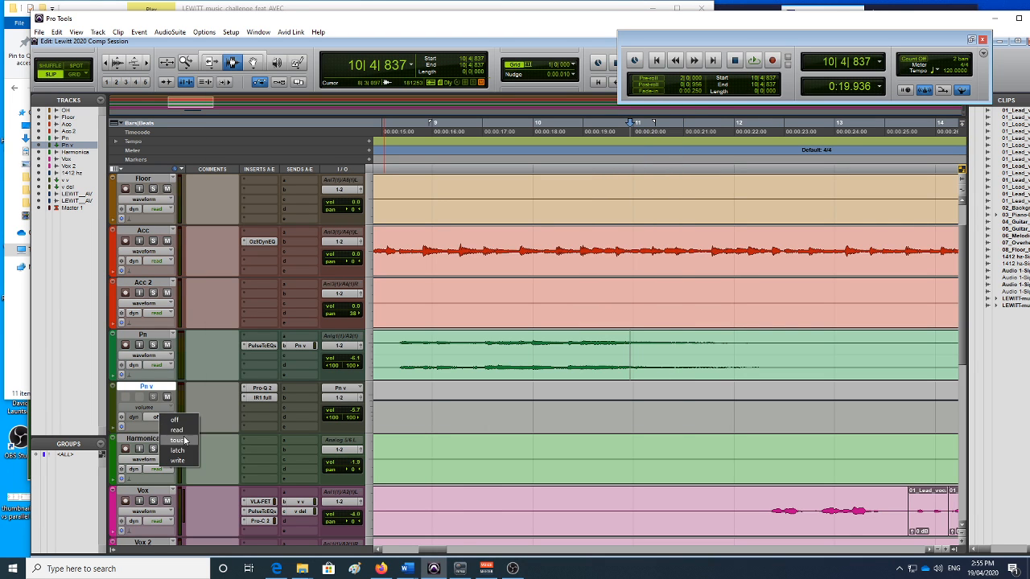
pyautogui.click(183, 435)
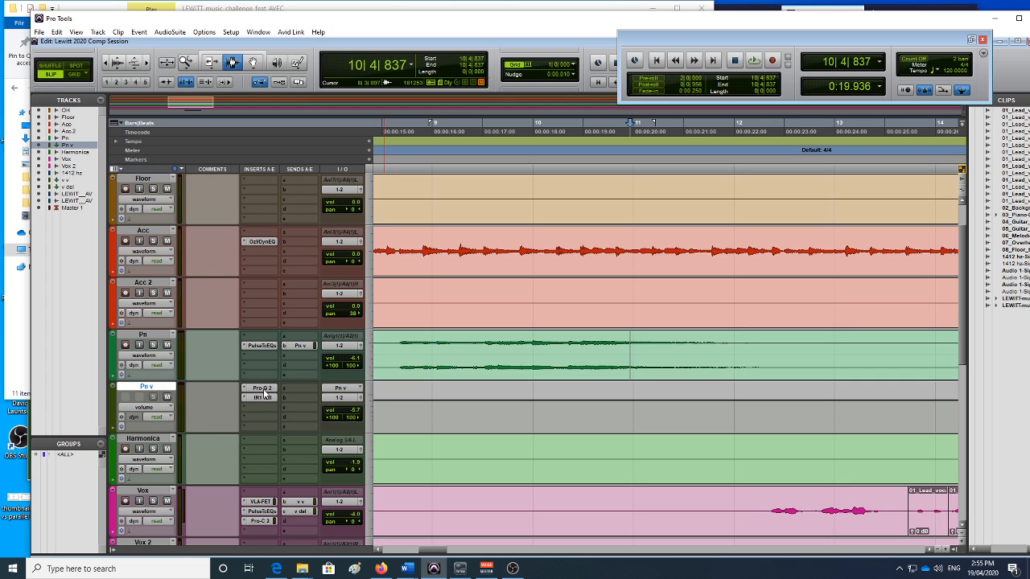
pyautogui.click(265, 389)
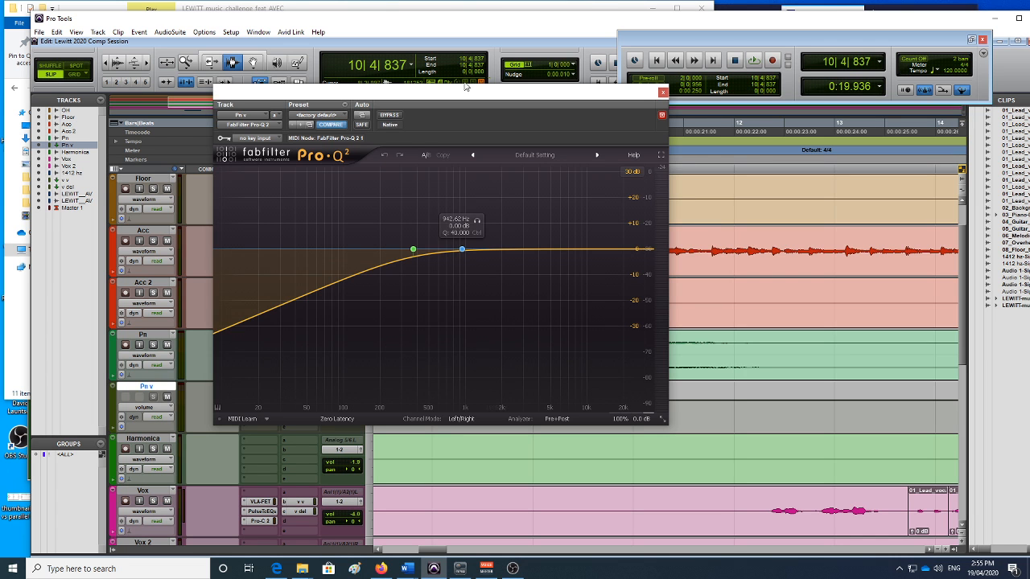
pyautogui.moveTo(465, 95); pyautogui.dragTo(740, 99)
pyautogui.click(408, 340)
pyautogui.press('space')
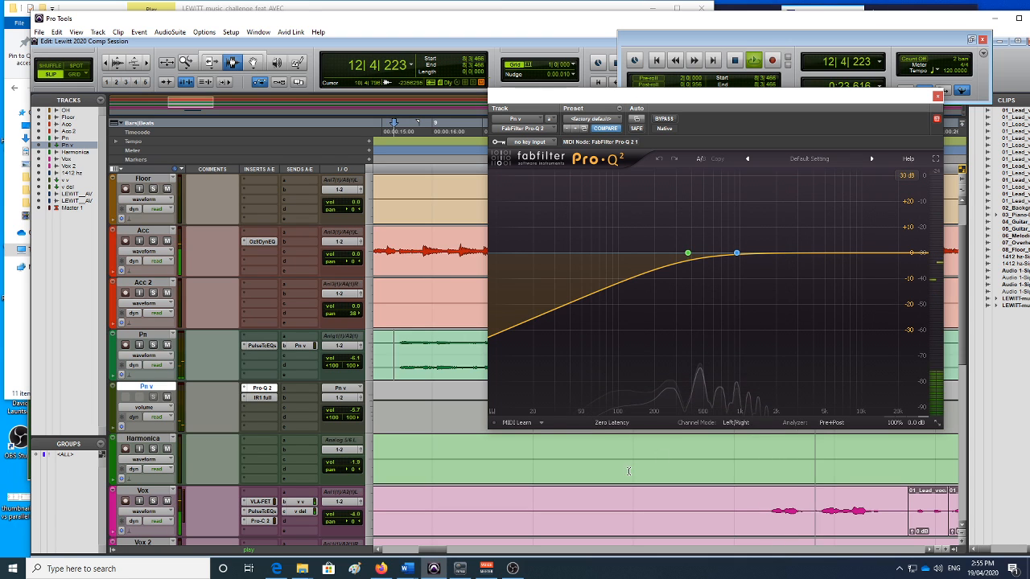
pyautogui.press('space')
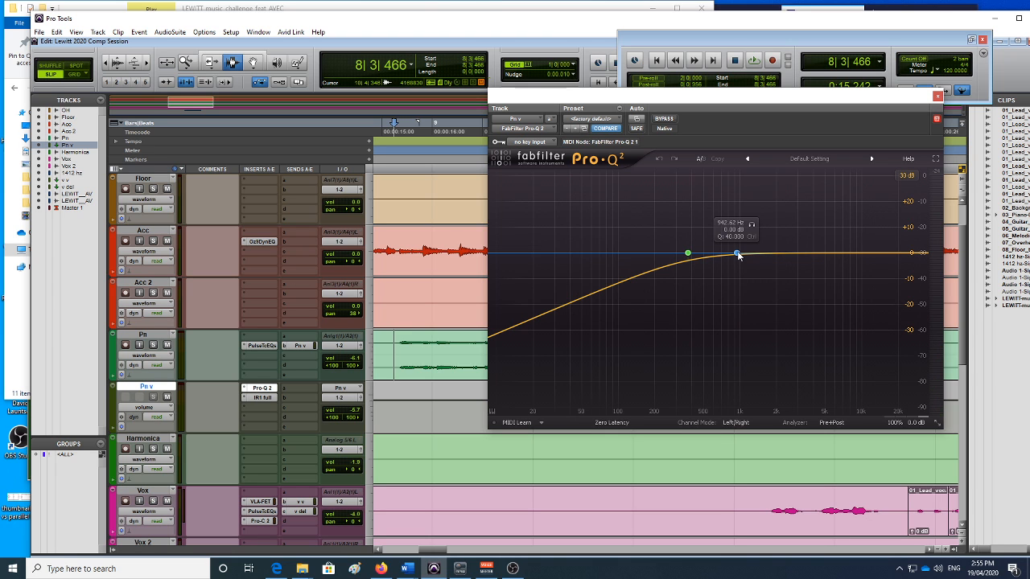
# - Play from about bar 10 to watch the automated Pro-Q 2 band, and close the plug-in window
pyautogui.click(544, 451)
pyautogui.press('space')
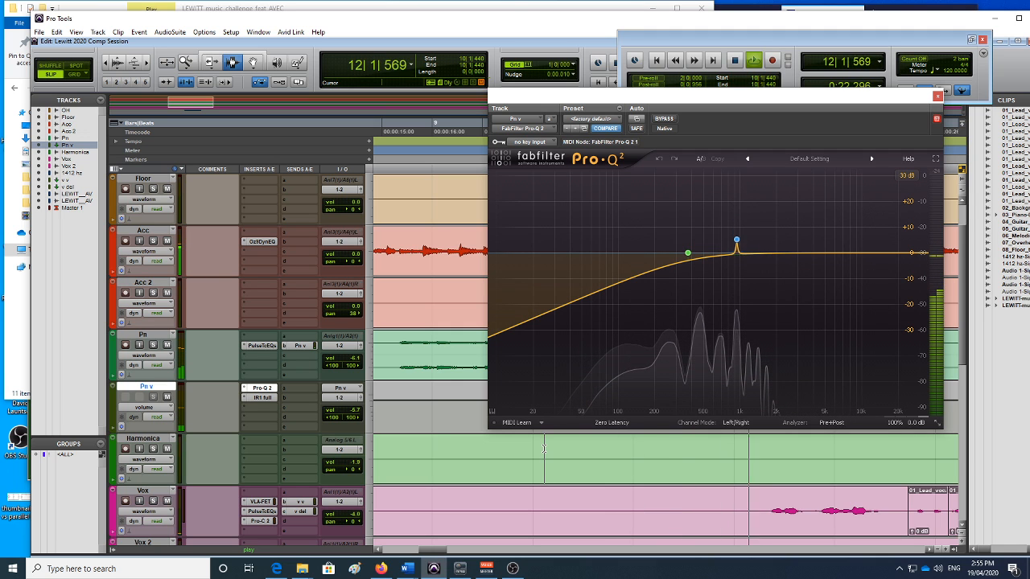
pyautogui.press('space')
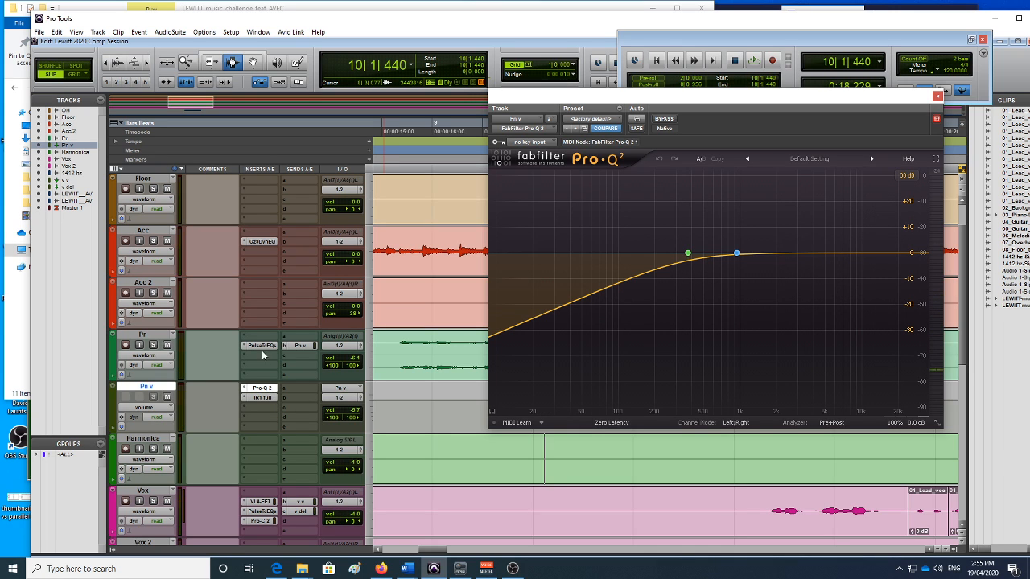
pyautogui.click(158, 339)
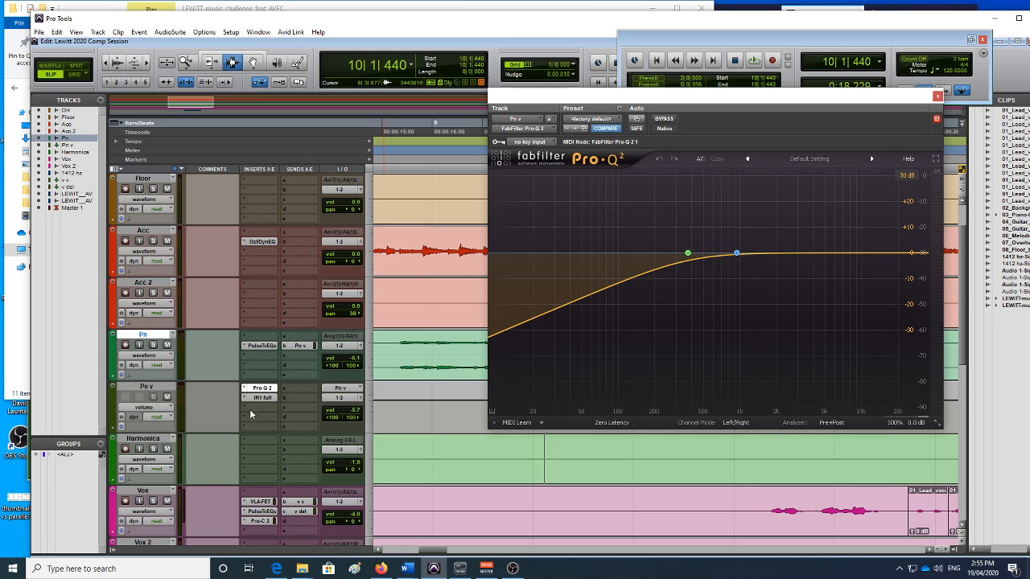
pyautogui.moveTo(747, 251)
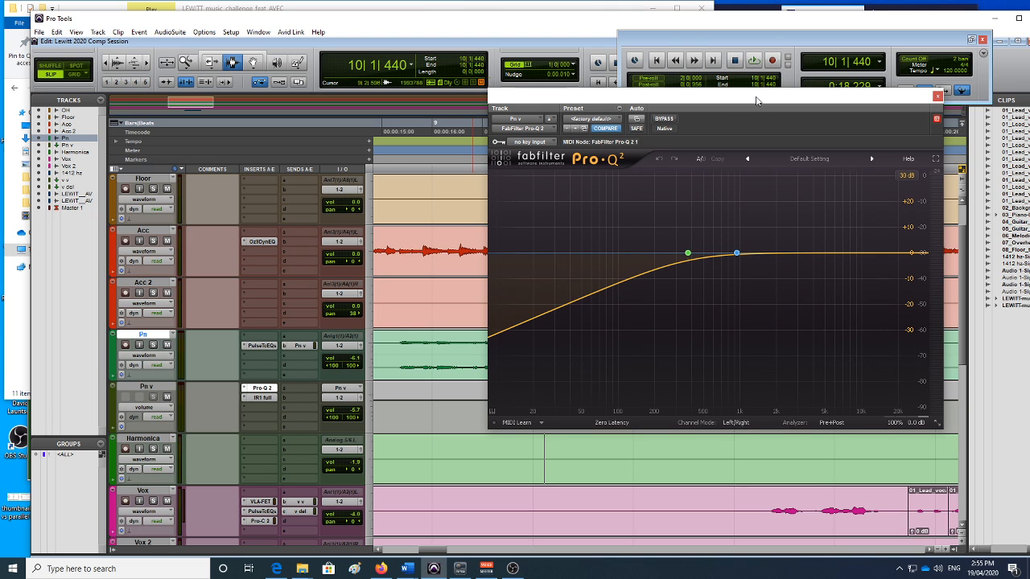
pyautogui.moveTo(831, 101); pyautogui.dragTo(428, 88)
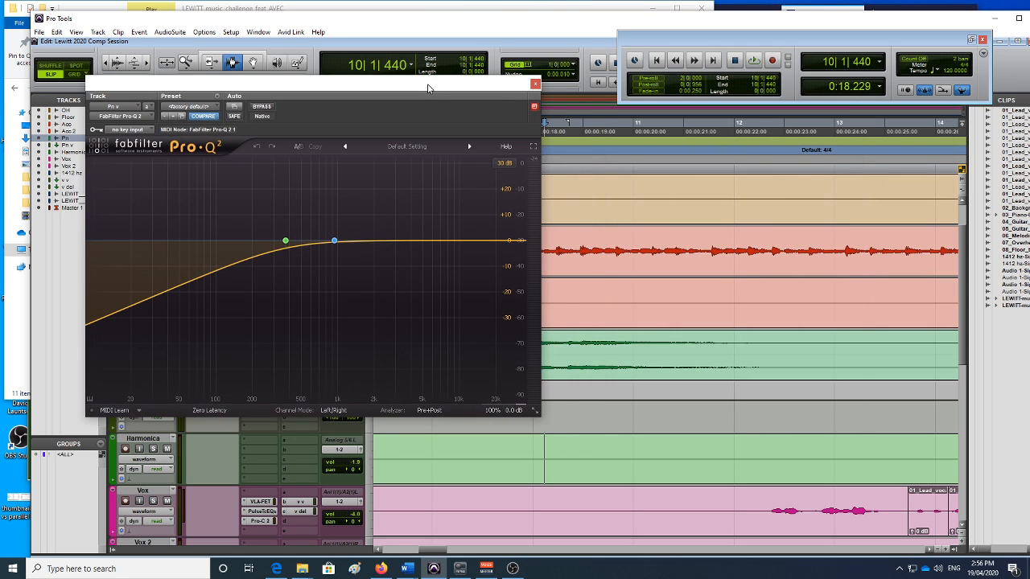
pyautogui.click(534, 85)
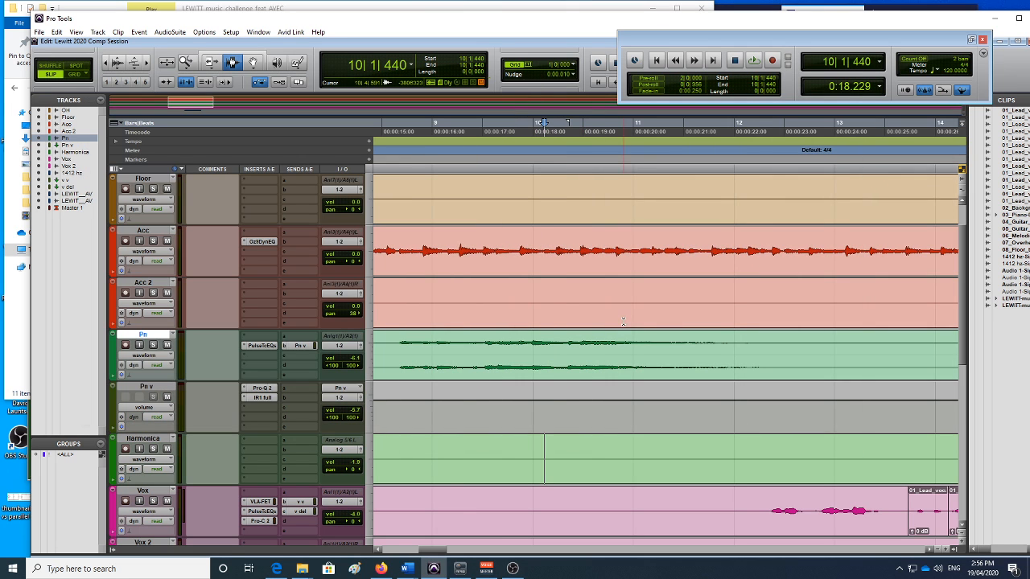
# - Switch to Document3 in Word, read the perfect fifth calculation, highlight the 942.6 frequency, and return to Pro Tools
pyautogui.click(150, 386)
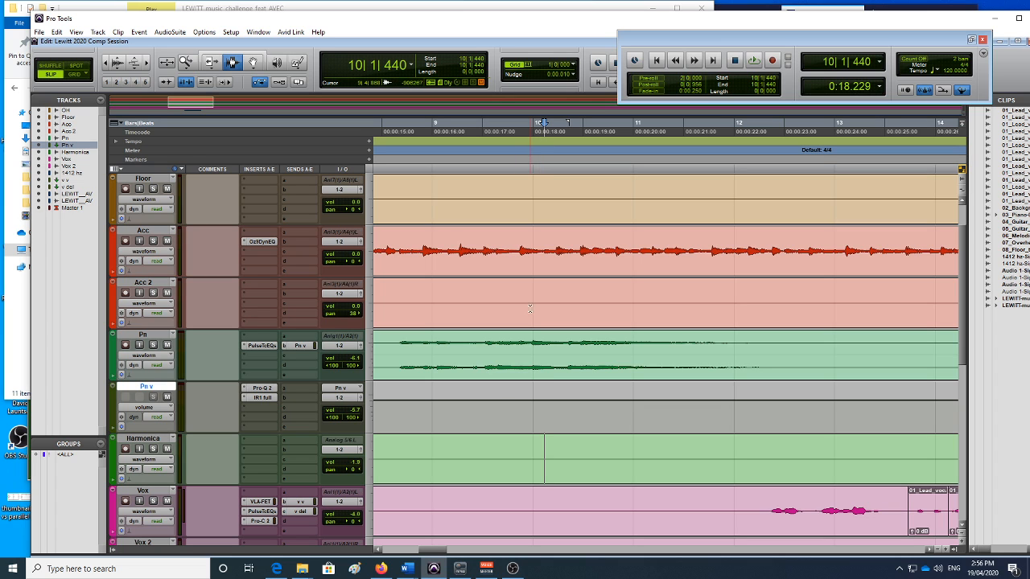
pyautogui.moveTo(408, 569)
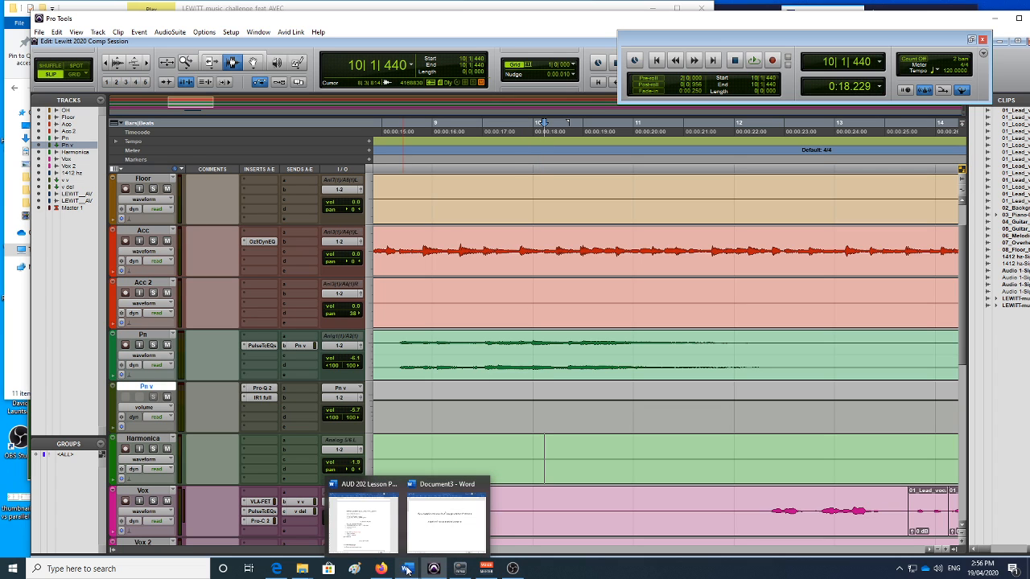
pyautogui.click(467, 524)
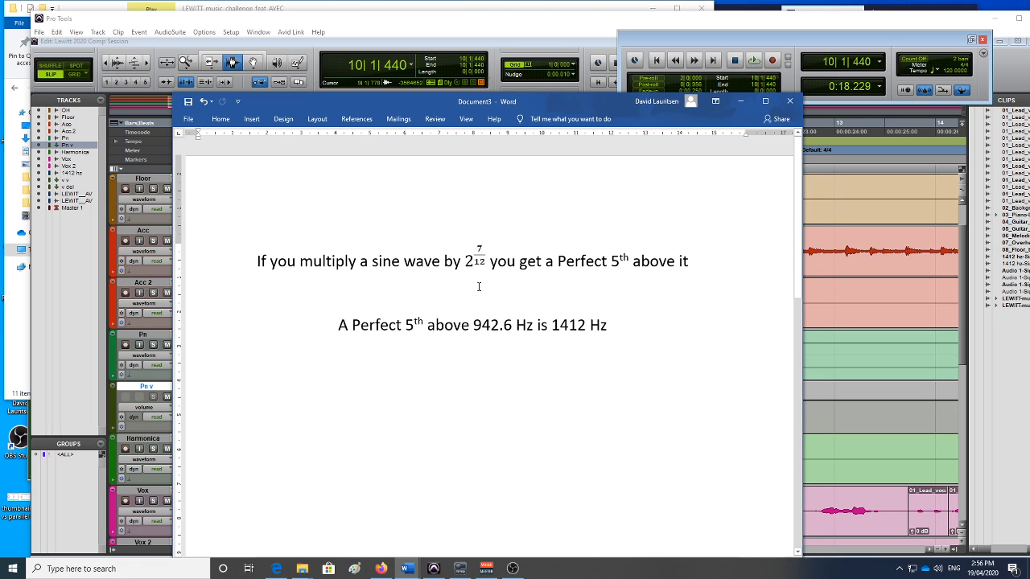
pyautogui.moveTo(476, 325); pyautogui.dragTo(513, 326)
pyautogui.click(433, 569)
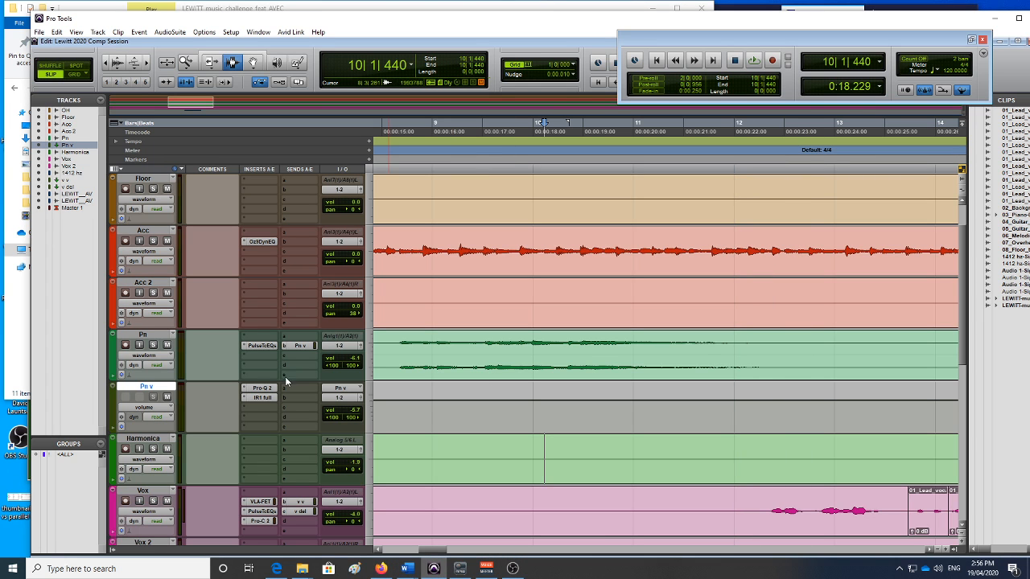
# - Compare the blue band's frequency in Pn v's Pro-Q 2 with the Word note, and close the plug-in window
pyautogui.click(266, 393)
pyautogui.moveTo(335, 243)
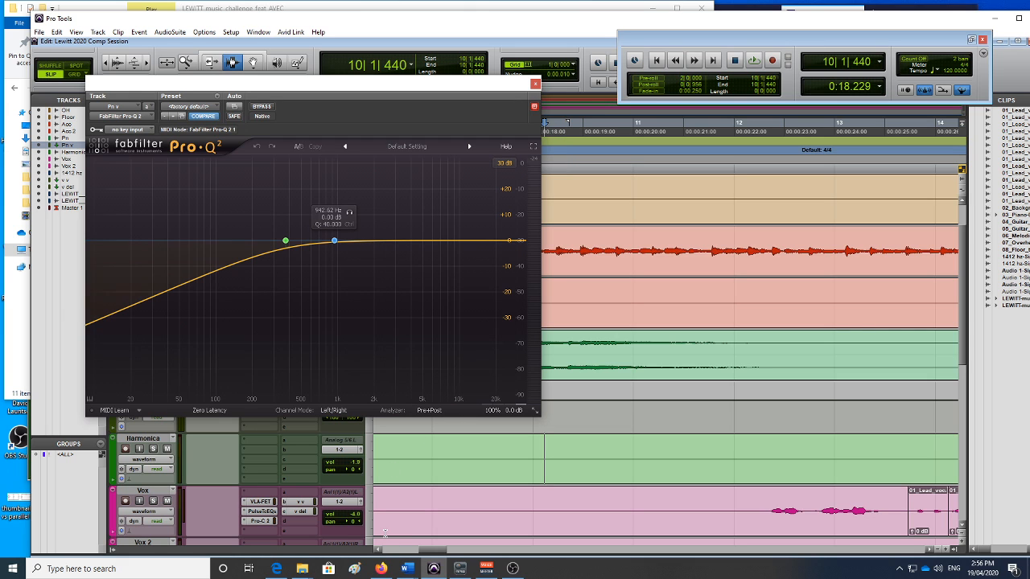
pyautogui.moveTo(406, 568)
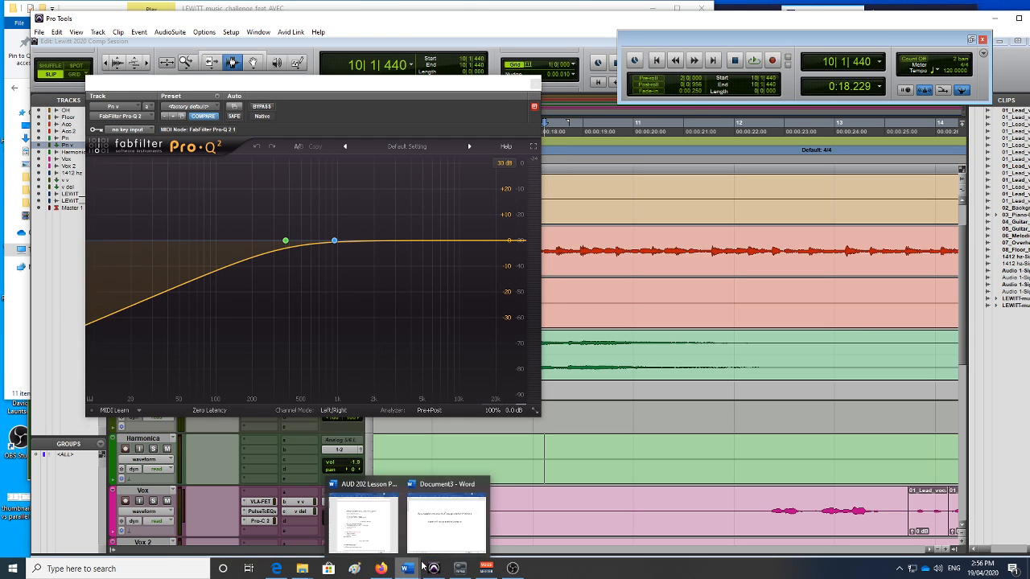
pyautogui.click(447, 522)
pyautogui.click(594, 391)
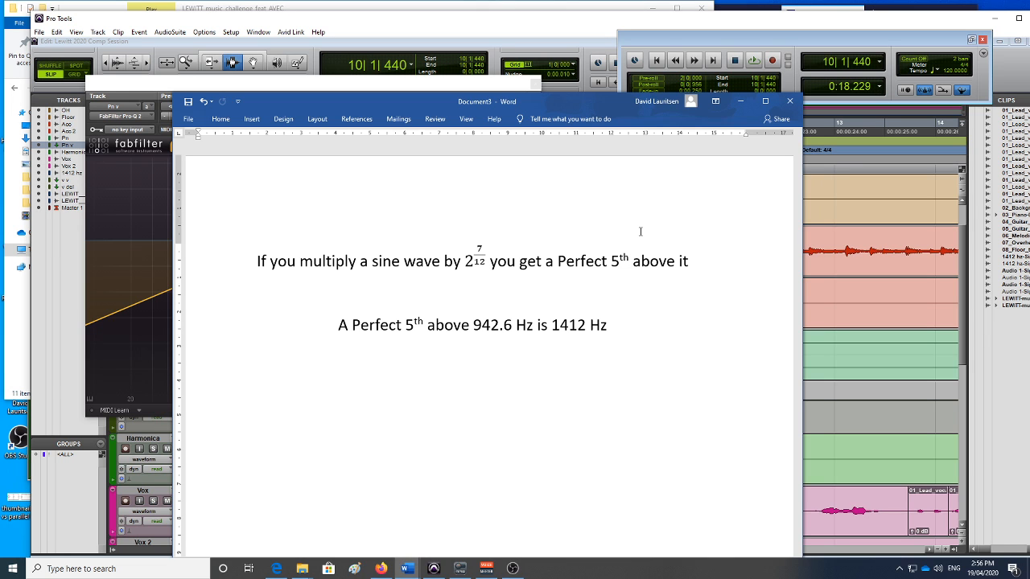
pyautogui.click(433, 568)
pyautogui.click(533, 84)
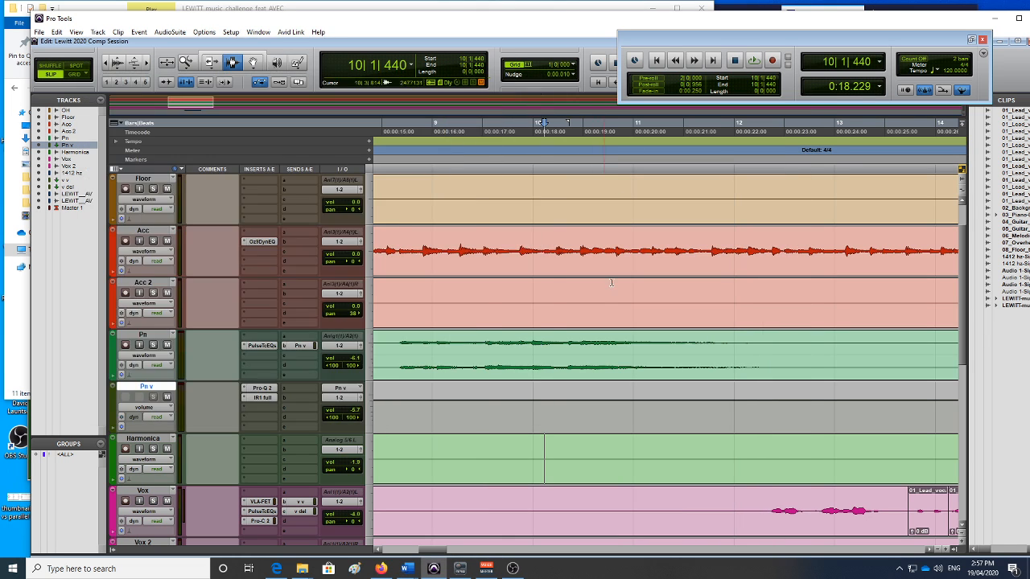
# - Locate the Signal Generator among the other AudioSuite processors
pyautogui.click(170, 33)
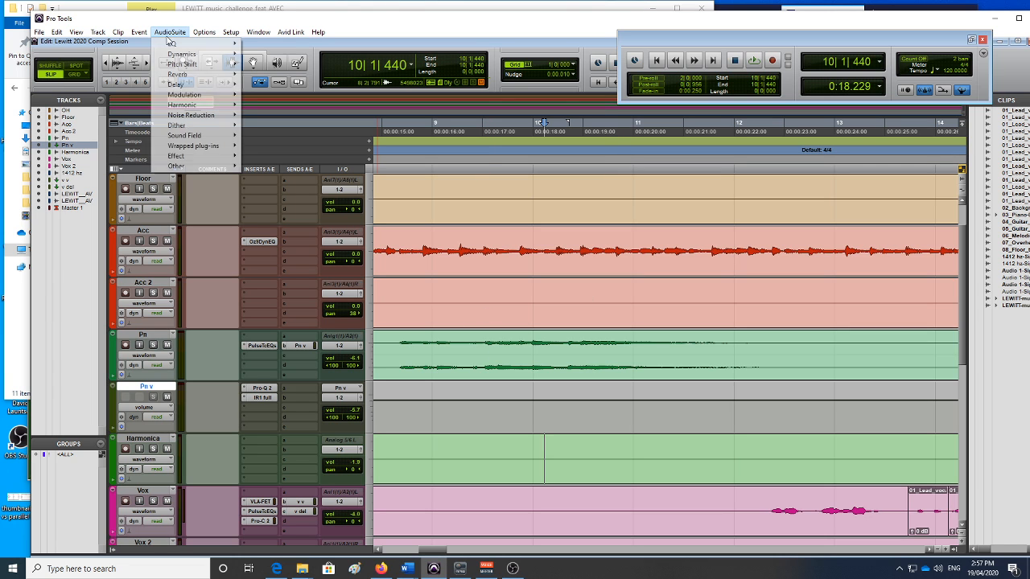
pyautogui.moveTo(177, 166)
pyautogui.click(313, 238)
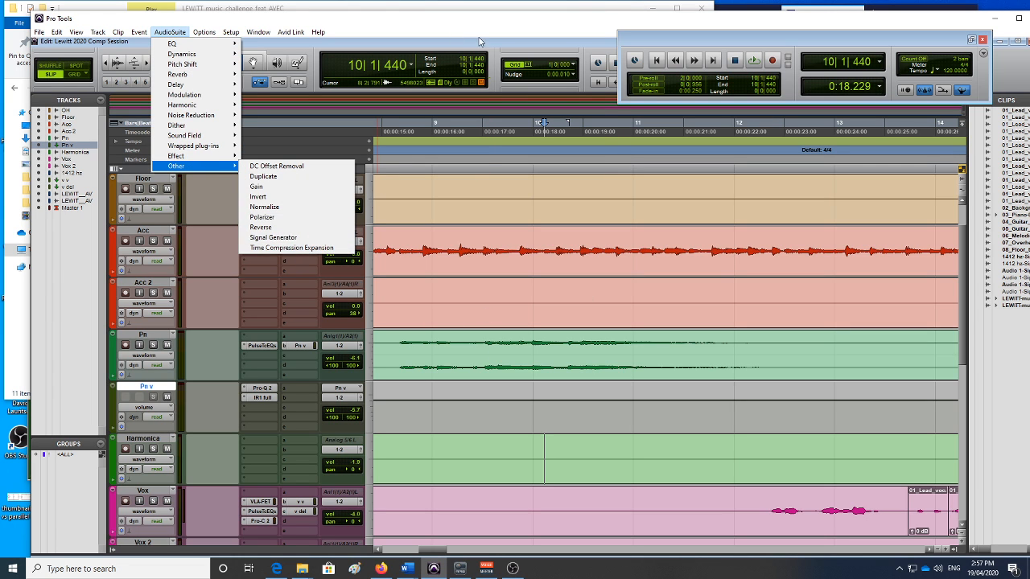
# - Move the 1412 hz track between the Pn and Pn v tracks and adjust the waveform display height
pyautogui.scroll(-2, 508, 366)
pyautogui.moveTo(144, 491); pyautogui.dragTo(140, 296)
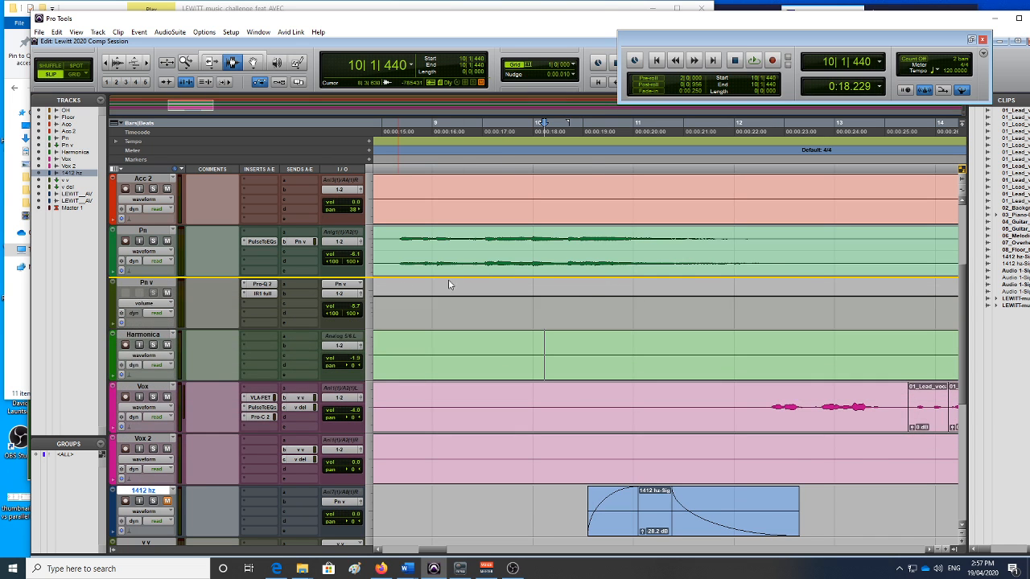
pyautogui.click(119, 59)
pyautogui.click(118, 60)
pyautogui.click(119, 60)
pyautogui.click(118, 59)
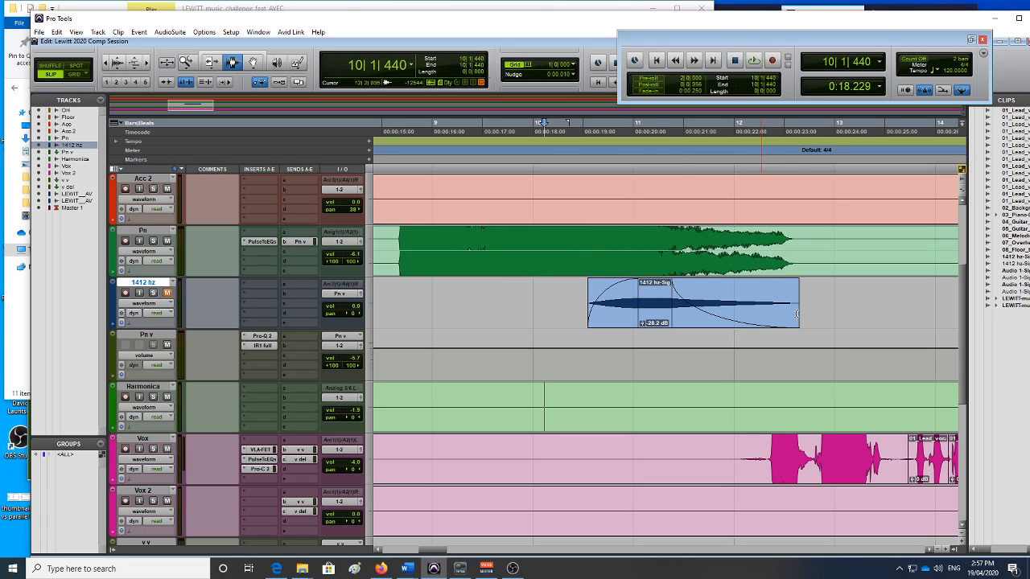
pyautogui.click(118, 68)
pyautogui.click(118, 68)
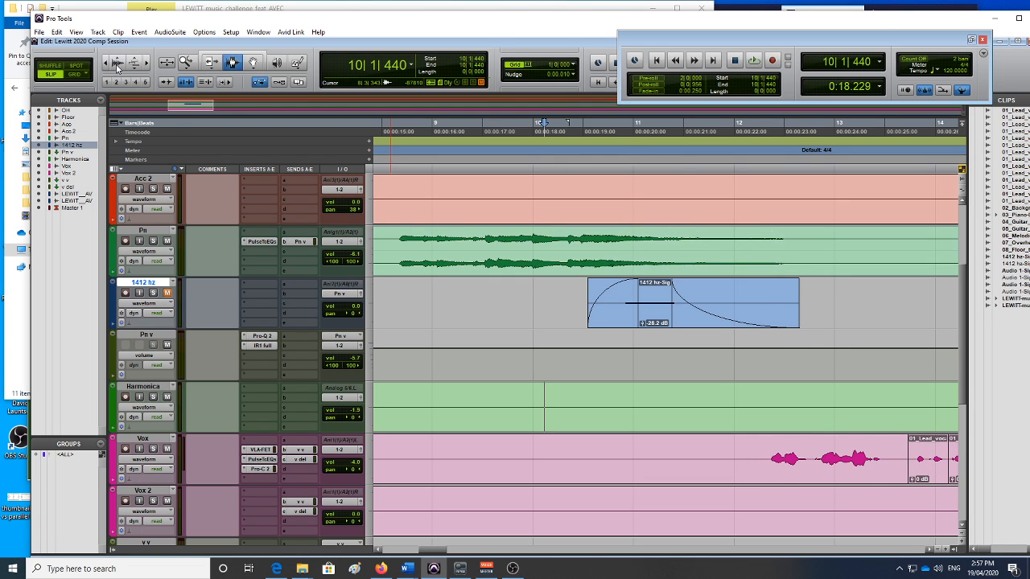
# - Show the Pro-Q 2 Band 2 Gain automation on the Pn v track, and check the matching band in the plug-in window
pyautogui.click(154, 358)
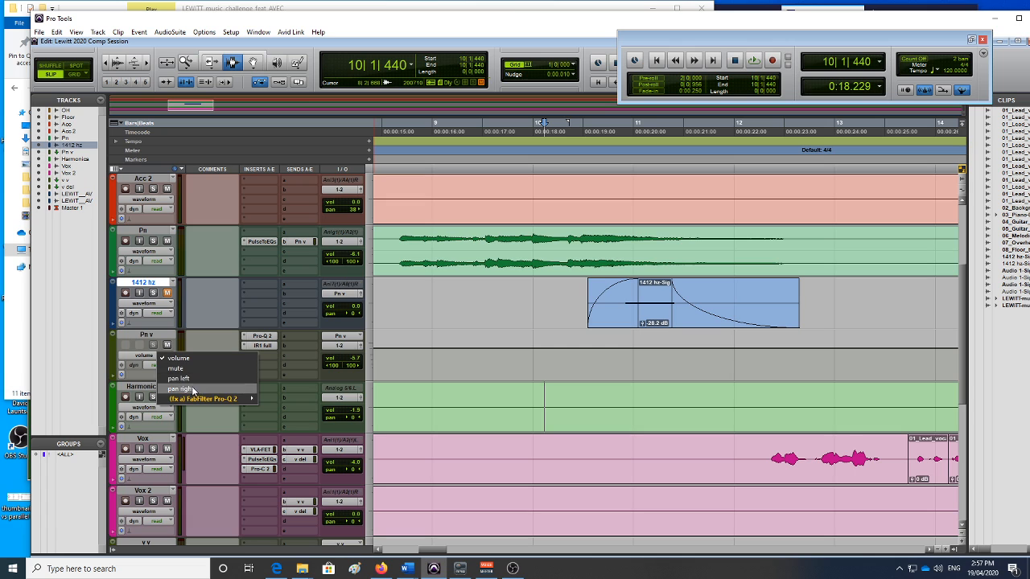
pyautogui.moveTo(245, 399)
pyautogui.click(286, 399)
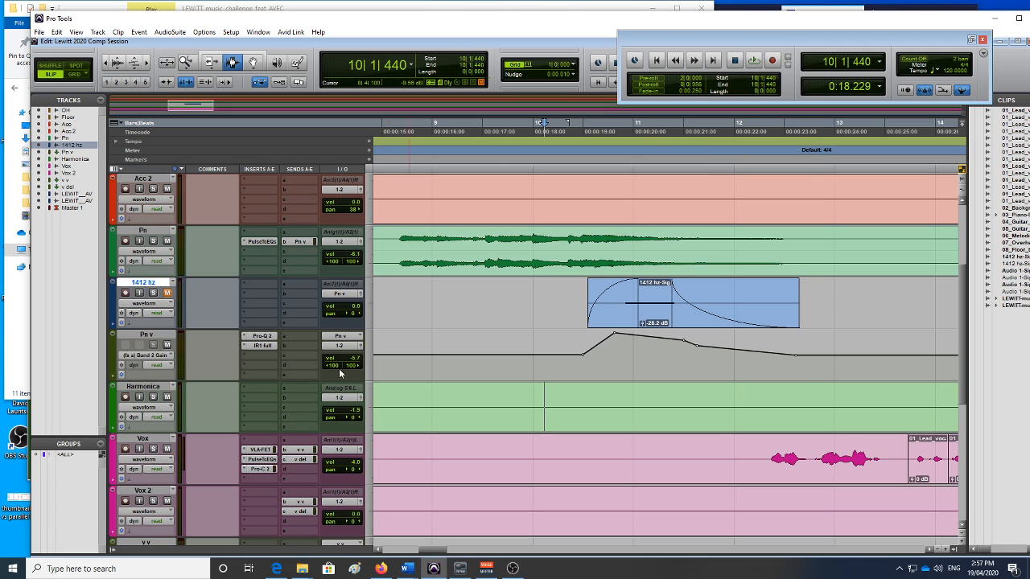
pyautogui.click(262, 337)
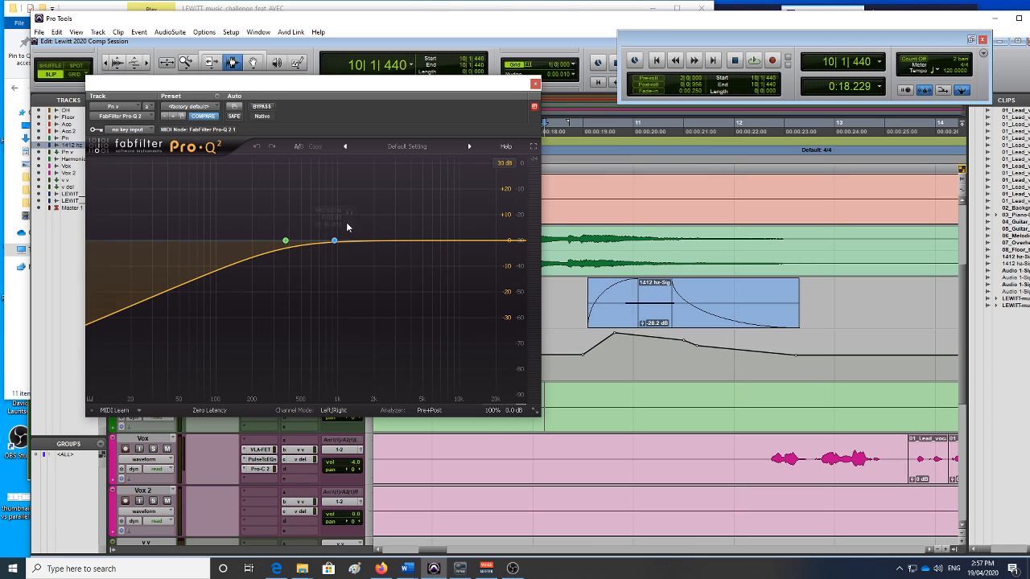
pyautogui.click(535, 84)
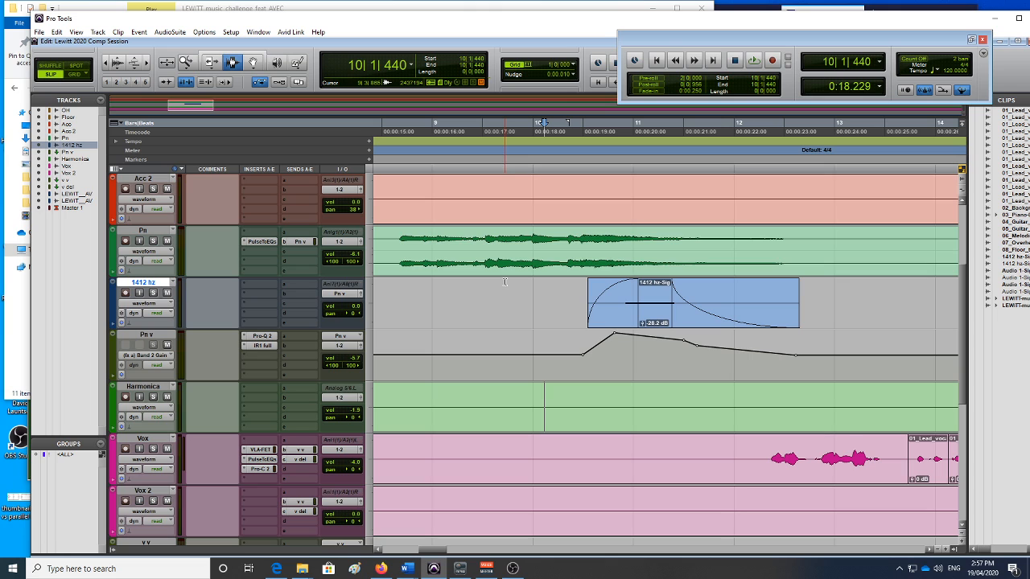
# - Play the piano phrase from its start at about 8|3|753 through its reverb tail, and stop playback
pyautogui.click(539, 290)
pyautogui.click(525, 291)
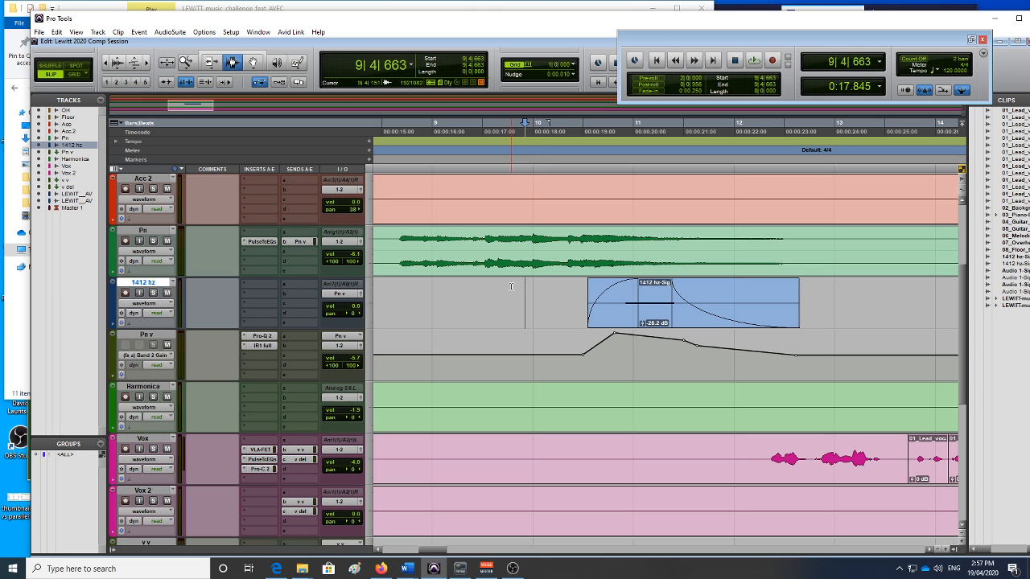
pyautogui.click(478, 294)
pyautogui.click(402, 295)
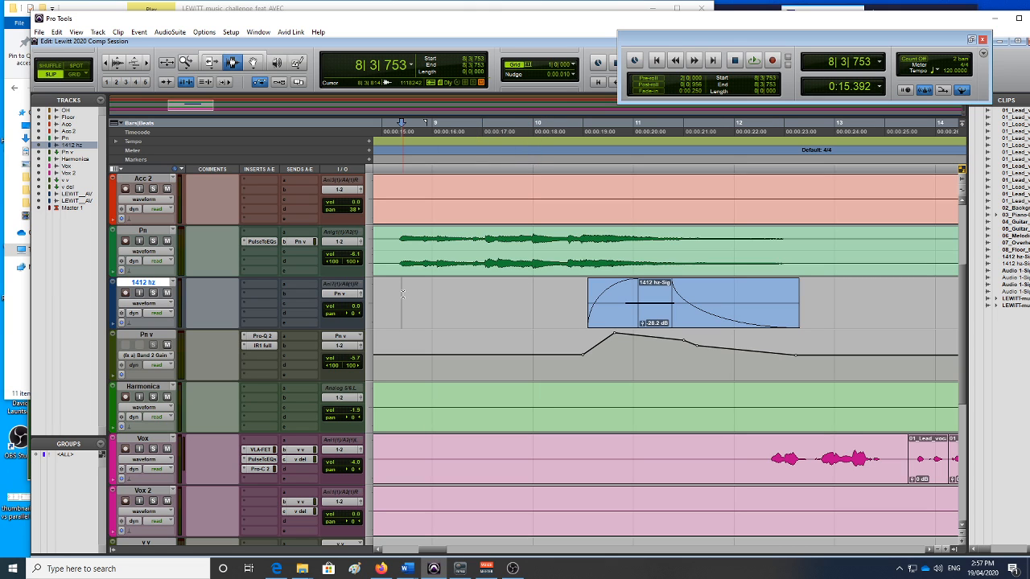
pyautogui.press('space')
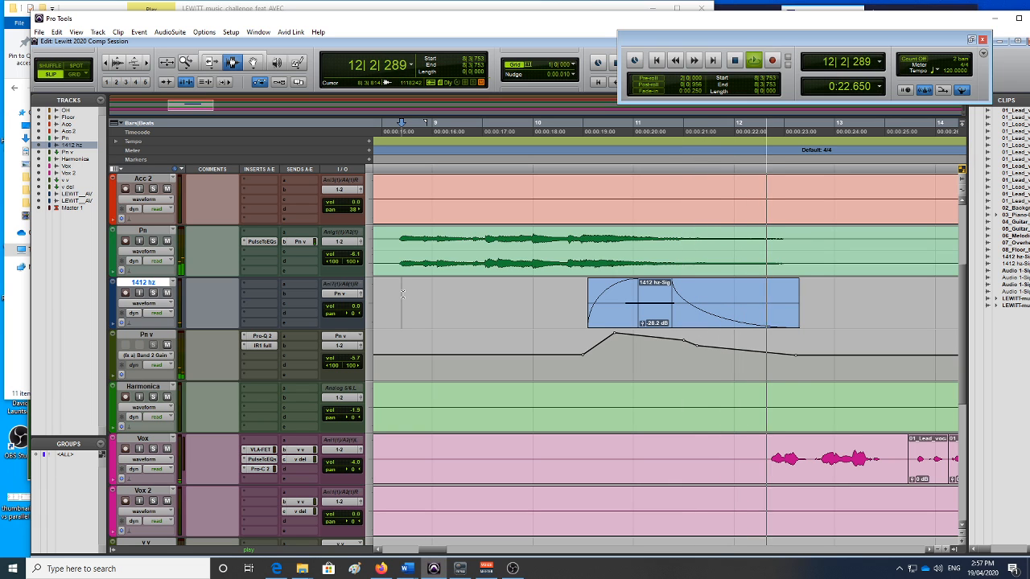
pyautogui.press('space')
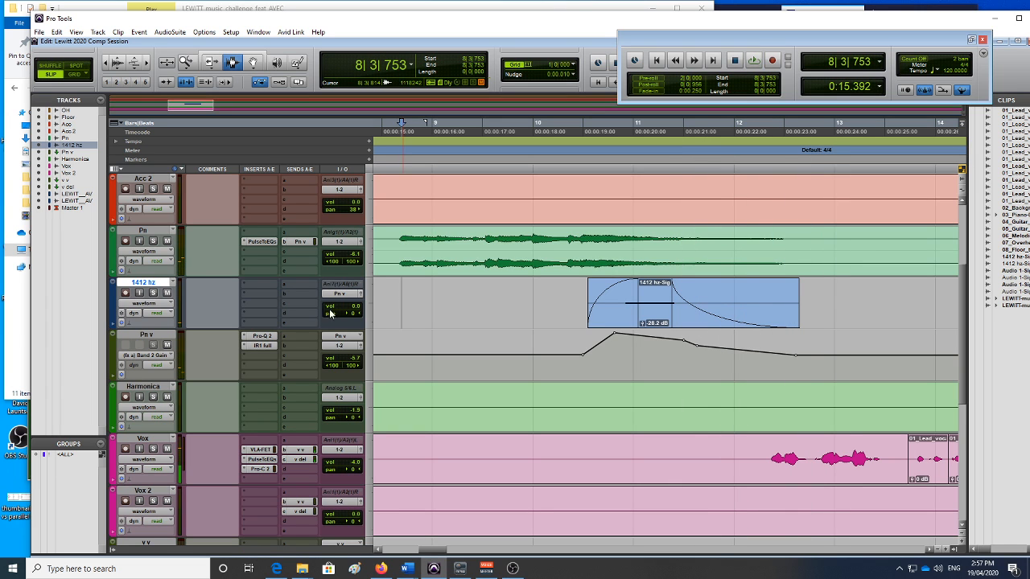
# - Compare the piano's reverb tail from 10|1|788 with the 1412 hz track muted and with it unmuted
pyautogui.click(167, 295)
pyautogui.click(553, 286)
pyautogui.press('space')
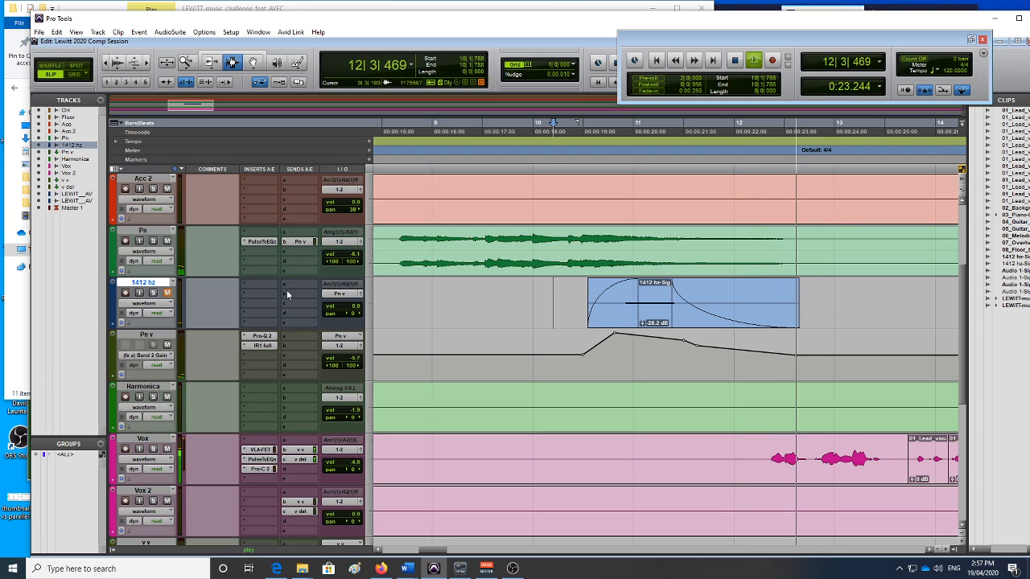
pyautogui.press('space')
pyautogui.click(167, 294)
pyautogui.press('space')
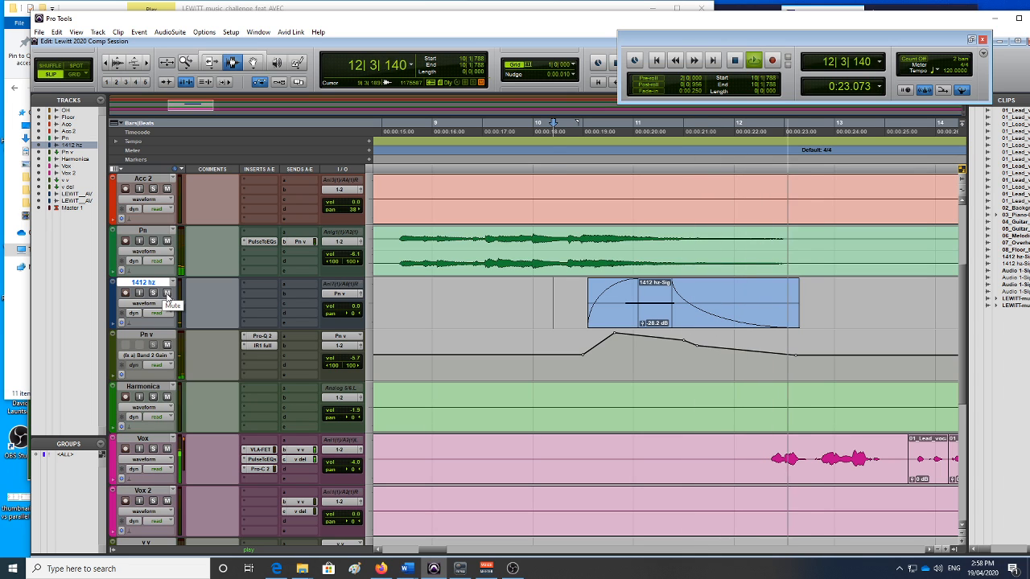
pyautogui.press('space')
# - Highlight the piano's tail on Pn, the Band 2 Gain automation on Pn v, and the 1412 hz clip in turn
pyautogui.click(565, 297)
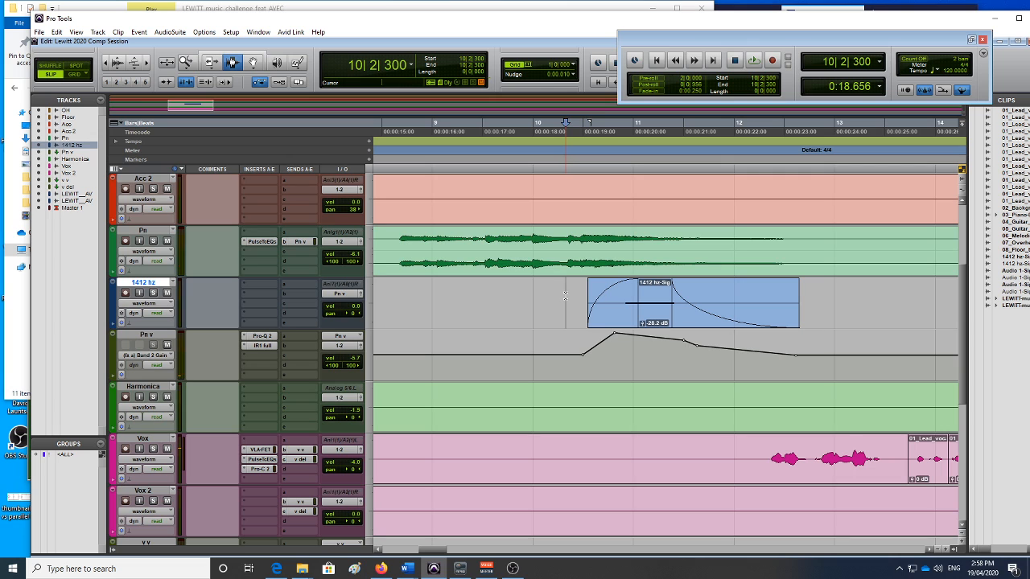
pyautogui.moveTo(581, 256); pyautogui.dragTo(795, 256)
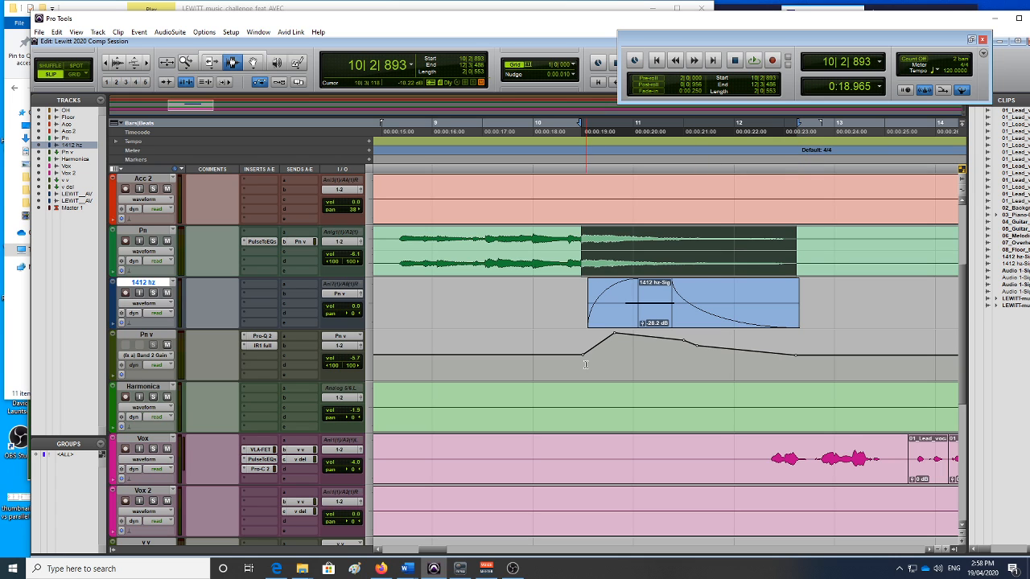
pyautogui.moveTo(576, 354); pyautogui.dragTo(811, 354)
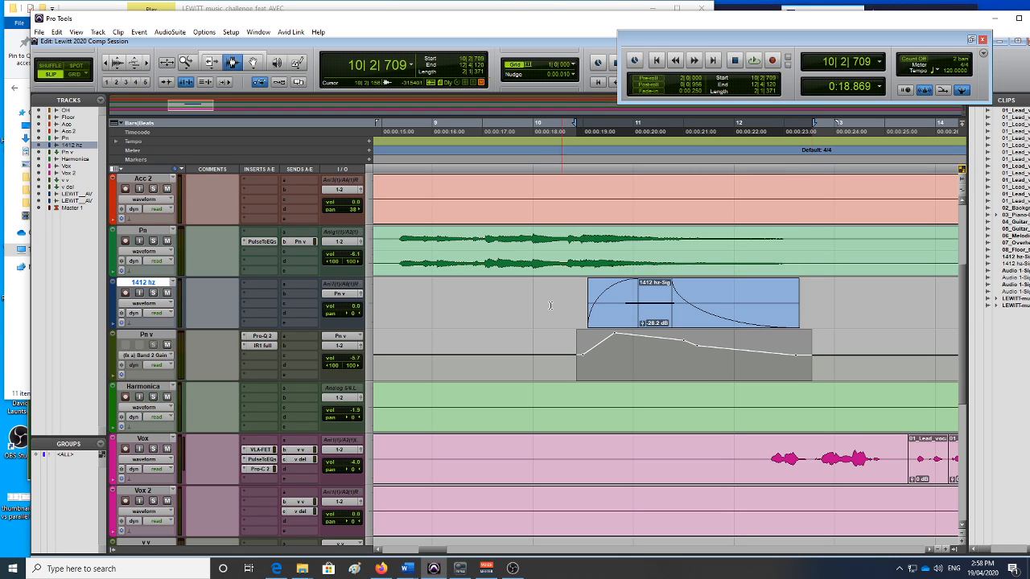
pyautogui.moveTo(578, 305); pyautogui.dragTo(807, 309)
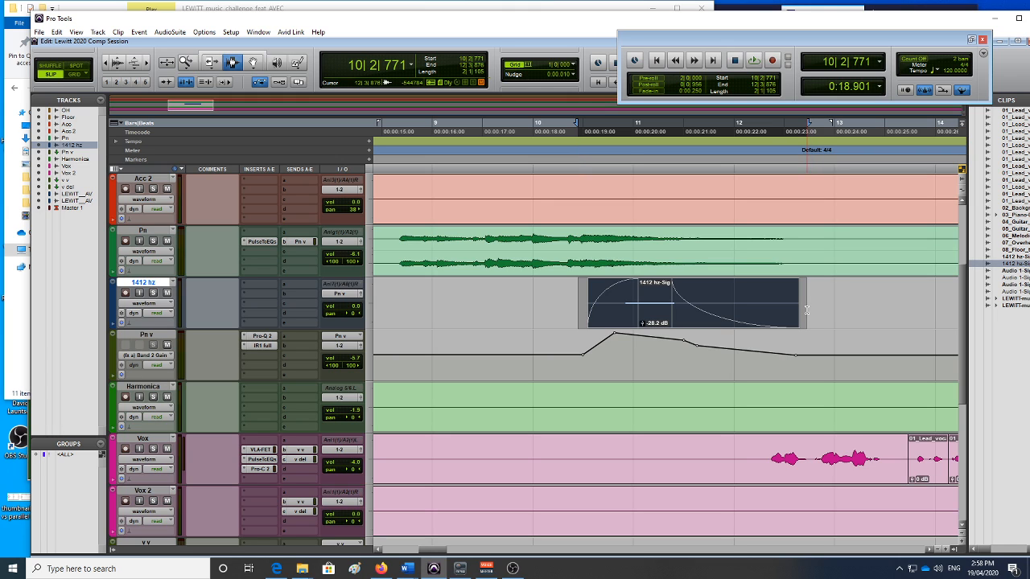
# - Place the edit cursor inside the 1412 hz clip at 11|1|819 and activate the Smart Tool
pyautogui.click(654, 294)
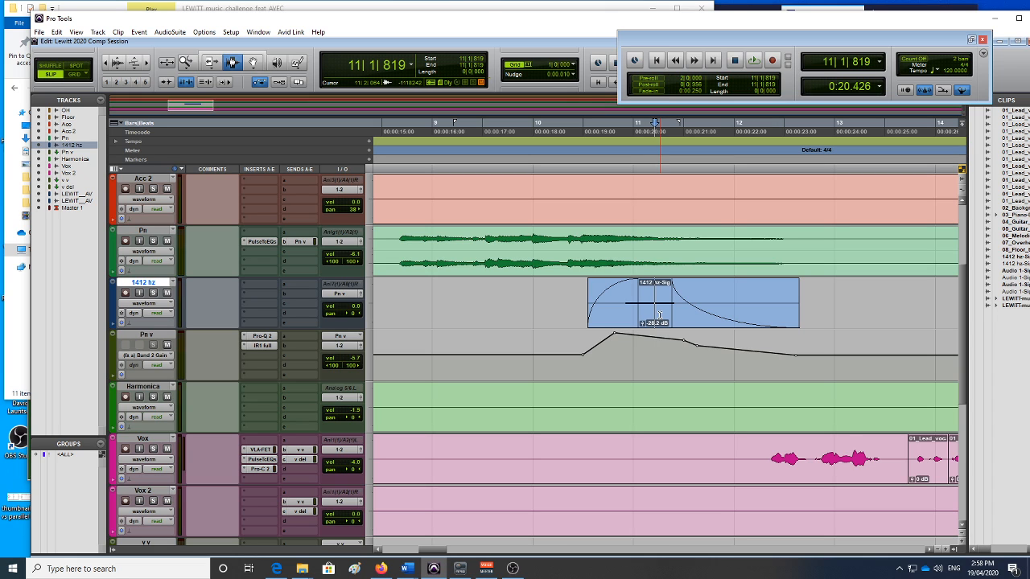
pyautogui.hotkey('F6', 'F7')
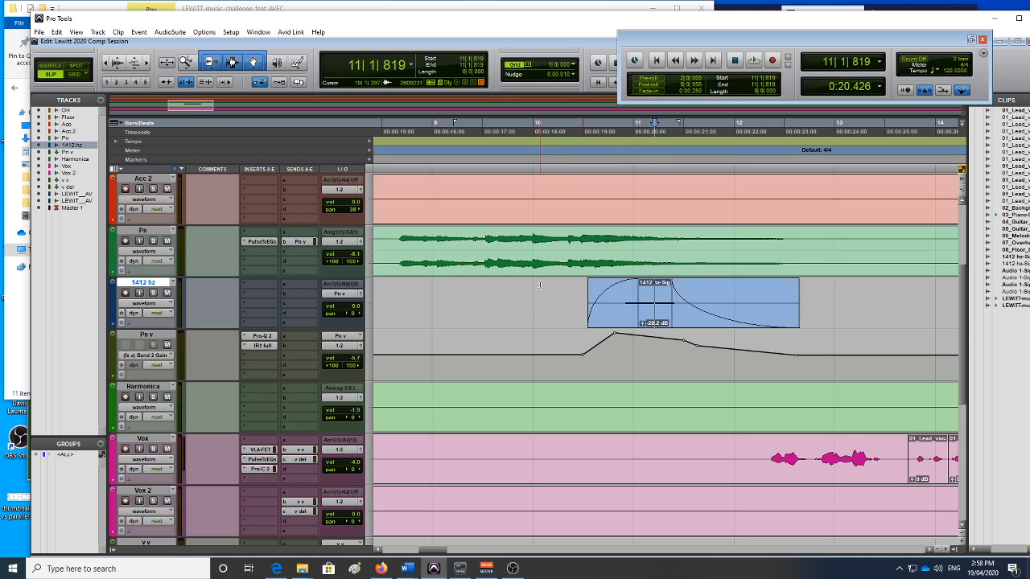